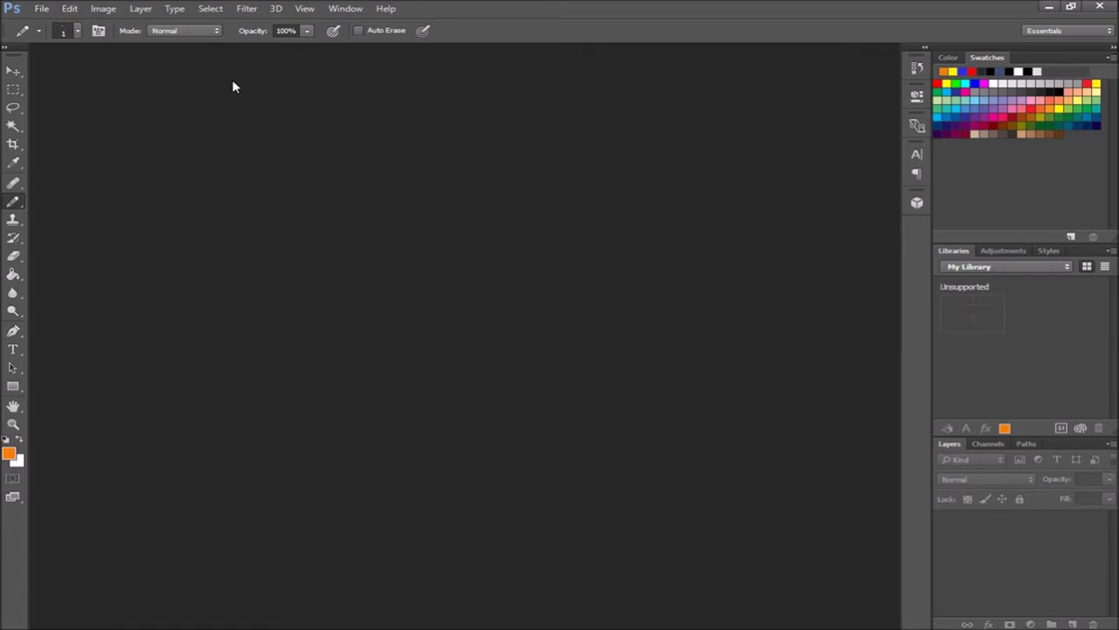
# Step: Create a new 1024 × 1024 px, 72 ppi RGB 8-bit document with a transparent background
pyautogui.click(41, 8)
pyautogui.click(49, 24)
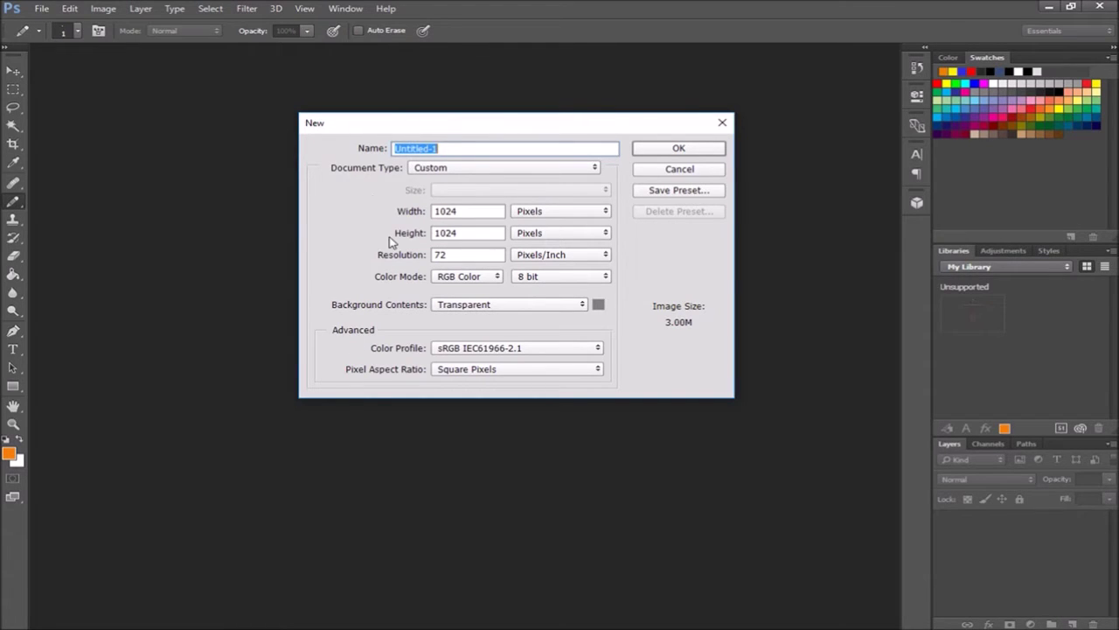
pyautogui.click(573, 210)
pyautogui.click(560, 222)
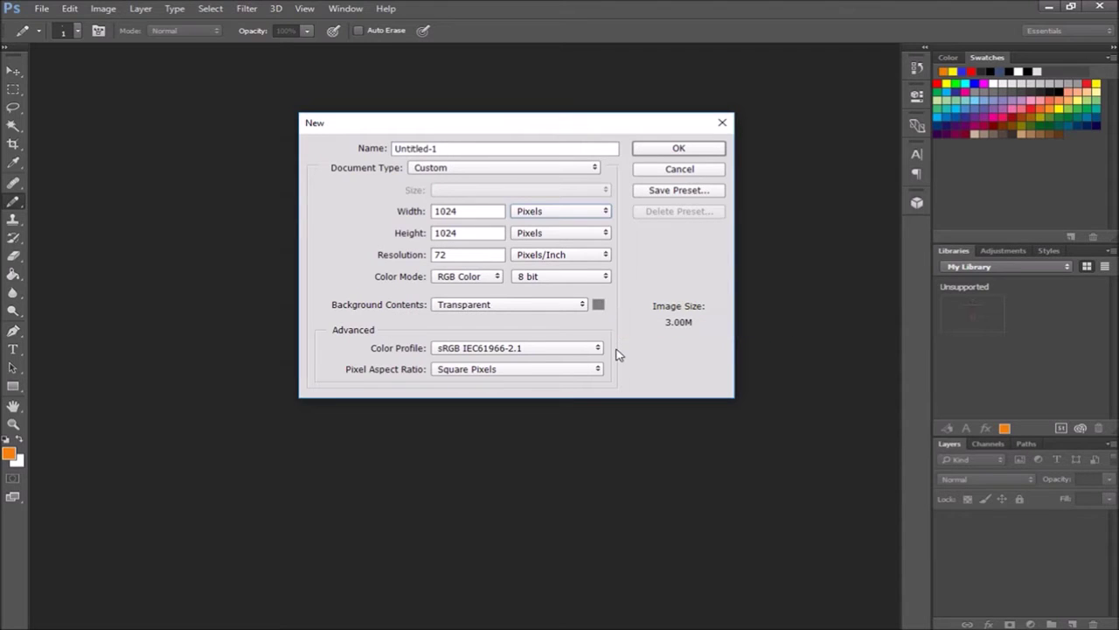
pyautogui.click(658, 152)
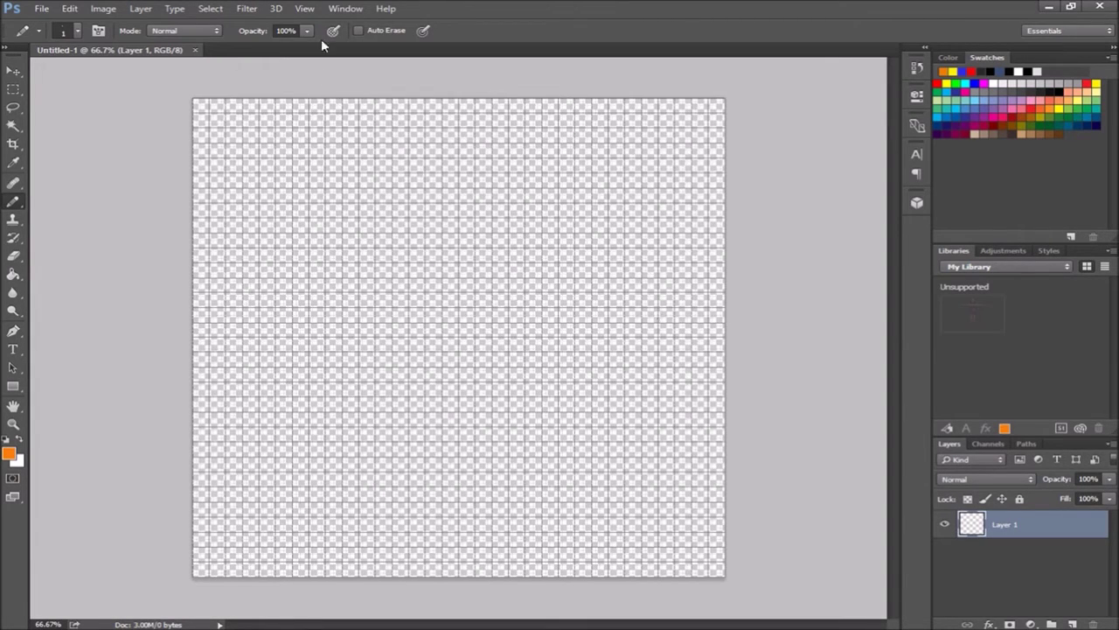
pyautogui.click(306, 8)
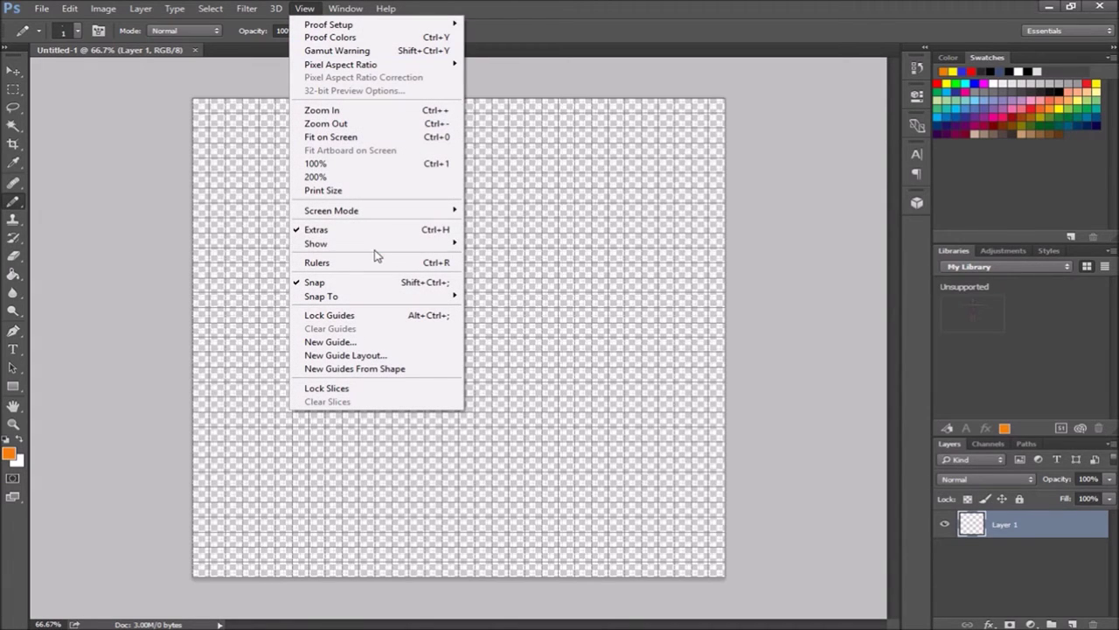
pyautogui.moveTo(394, 244)
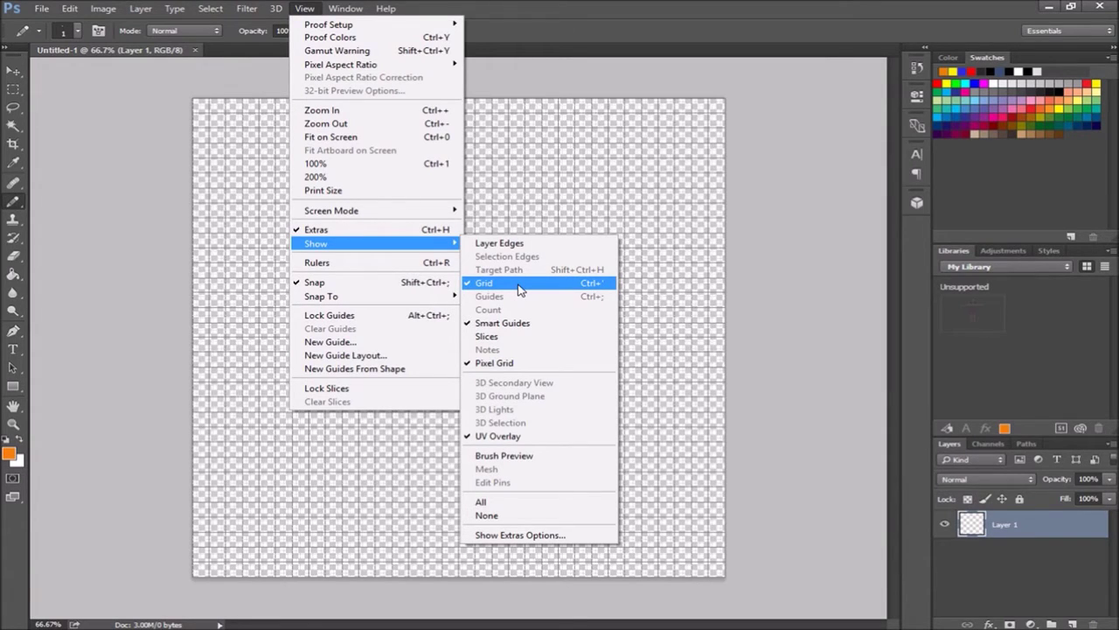
pyautogui.click(544, 209)
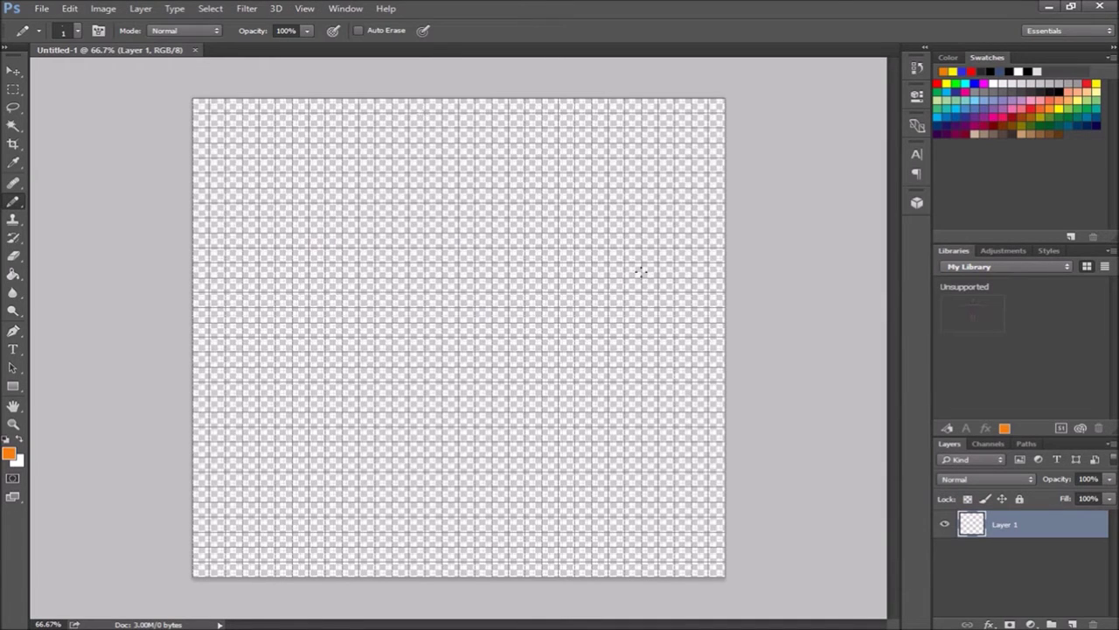
# Step: Open the Guides, Grid & Slices preferences and select the gridline spacing value
pyautogui.click(69, 8)
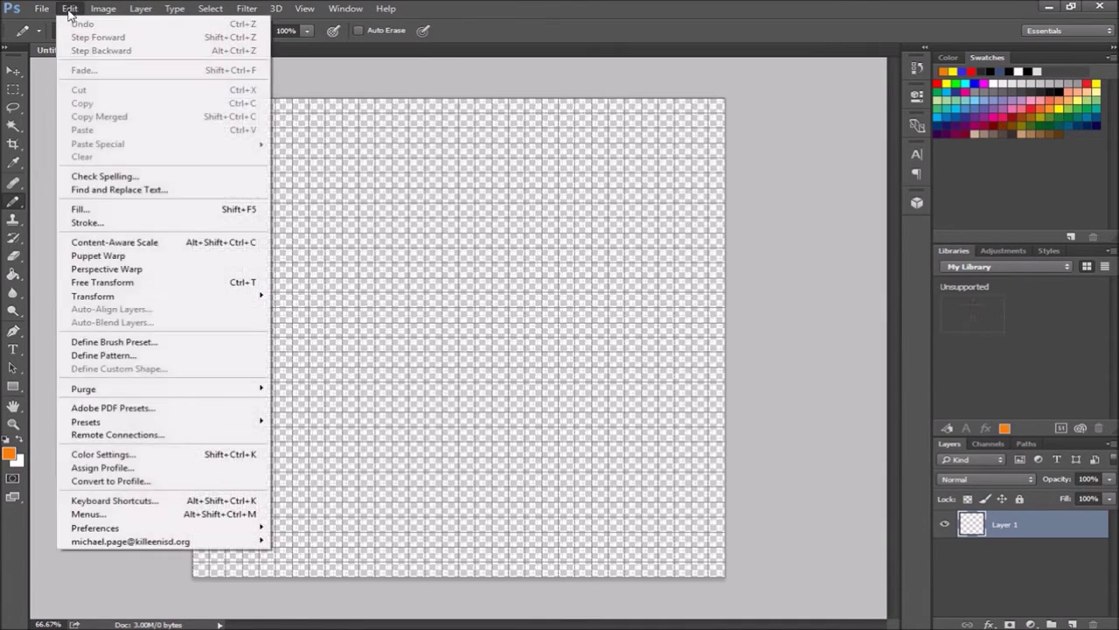
pyautogui.moveTo(184, 530)
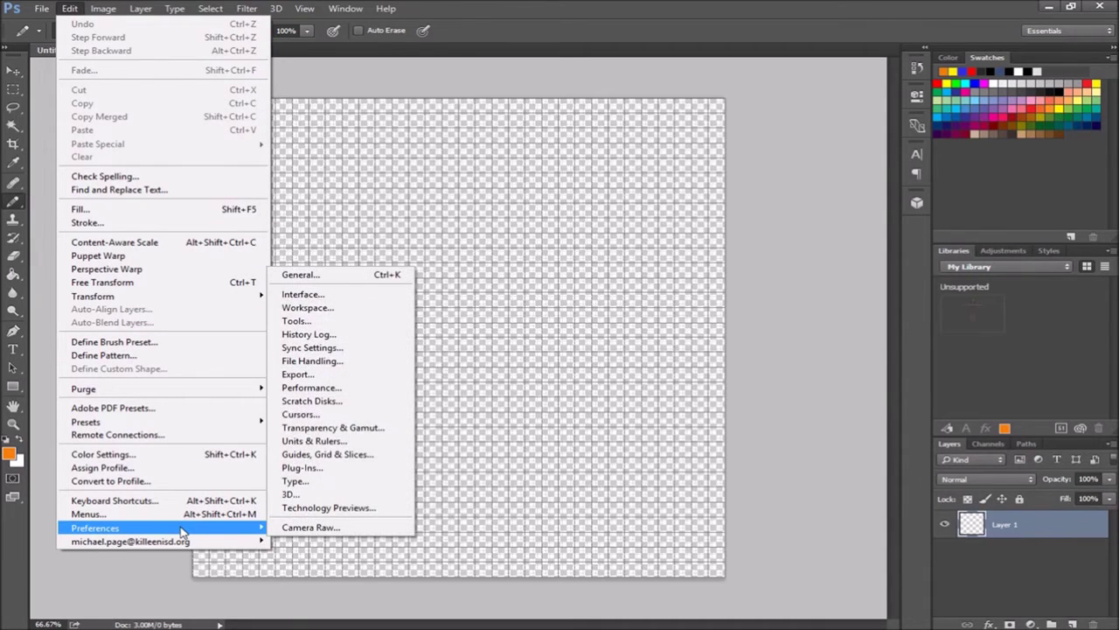
pyautogui.click(347, 459)
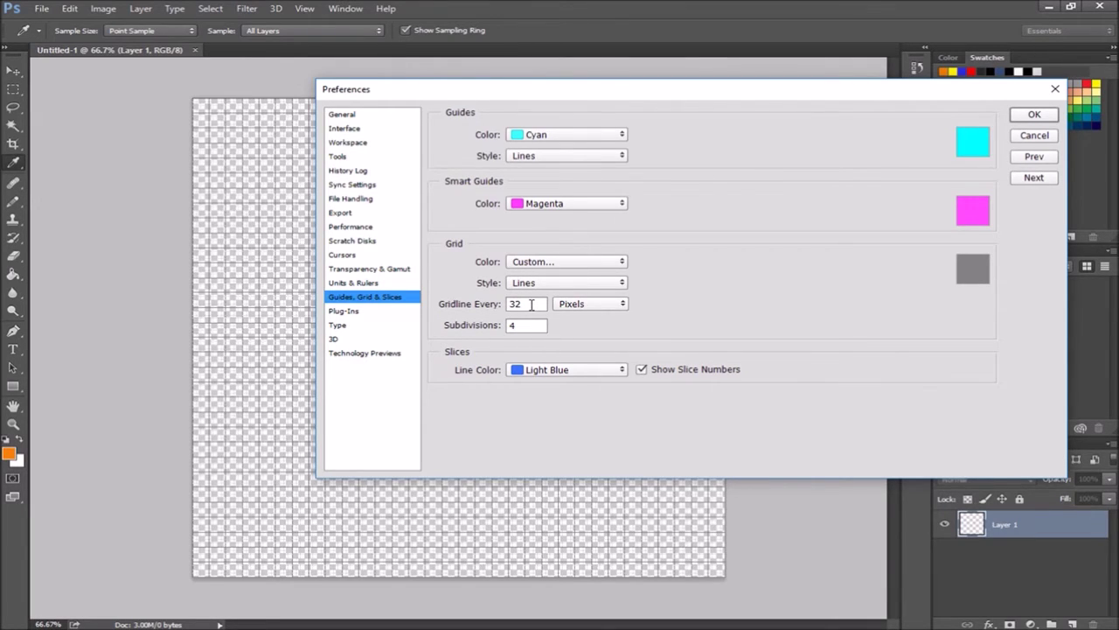
pyautogui.click(530, 304)
pyautogui.press('BackSpace')
pyautogui.press('BackSpace')
pyautogui.write('16')
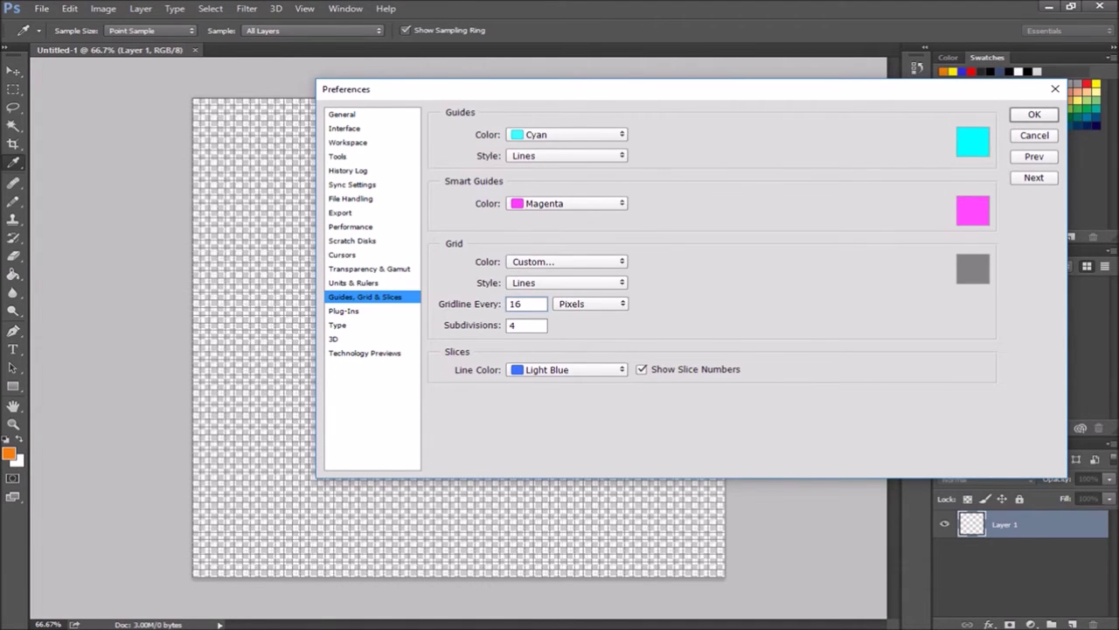
pyautogui.press('BackSpace')
pyautogui.press('BackSpace')
pyautogui.write('64')
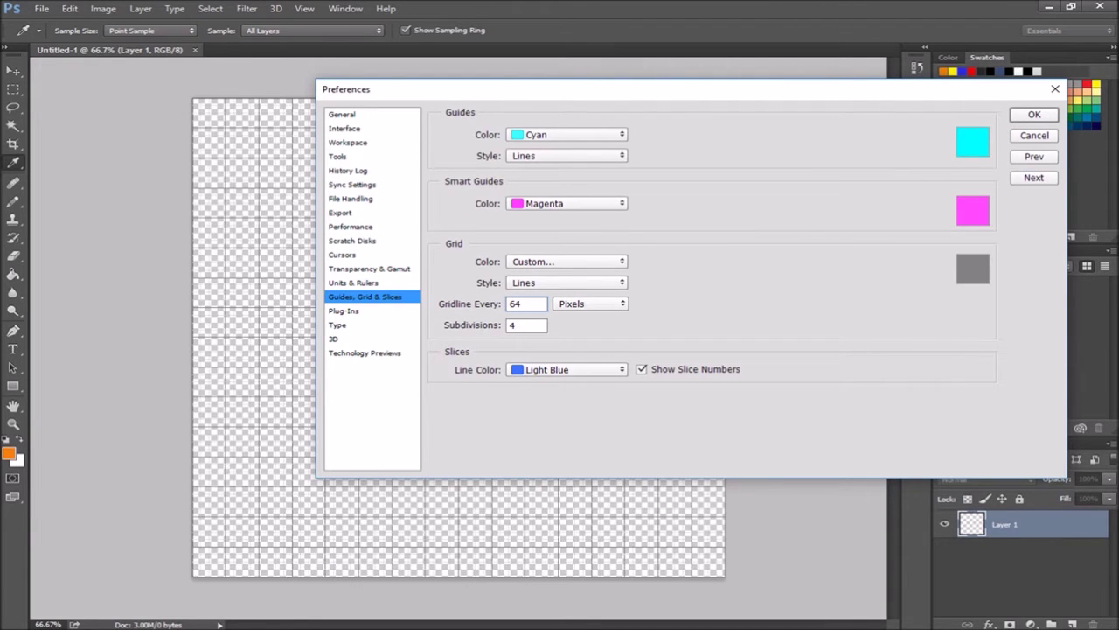
pyautogui.press('BackSpace')
pyautogui.press('BackSpace')
pyautogui.write('128')
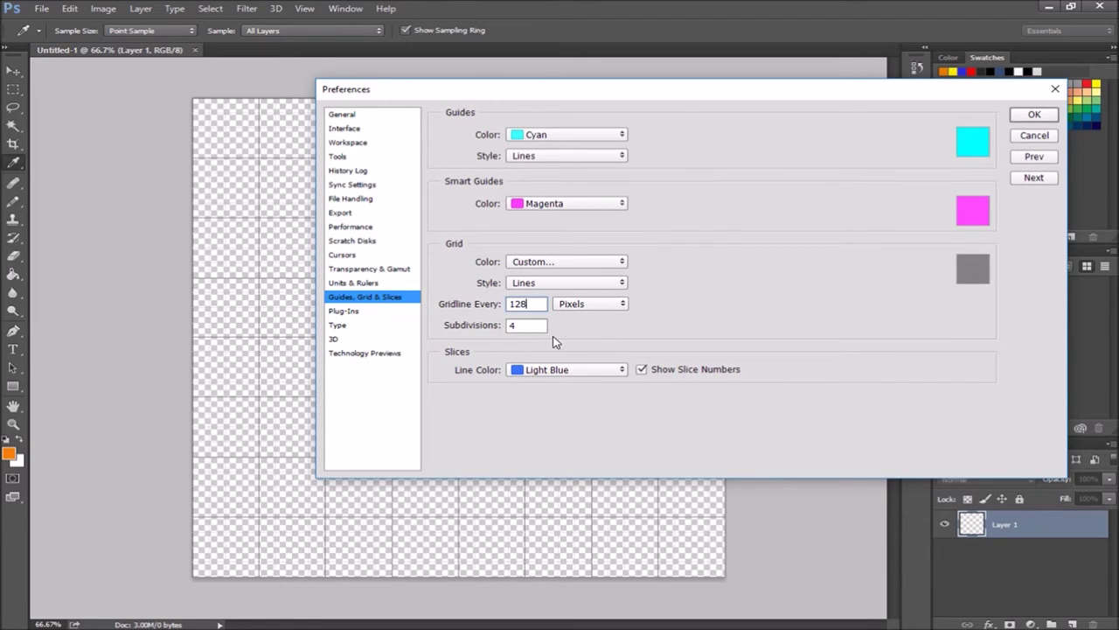
pyautogui.press('BackSpace')
pyautogui.press('BackSpace')
pyautogui.press('BackSpace')
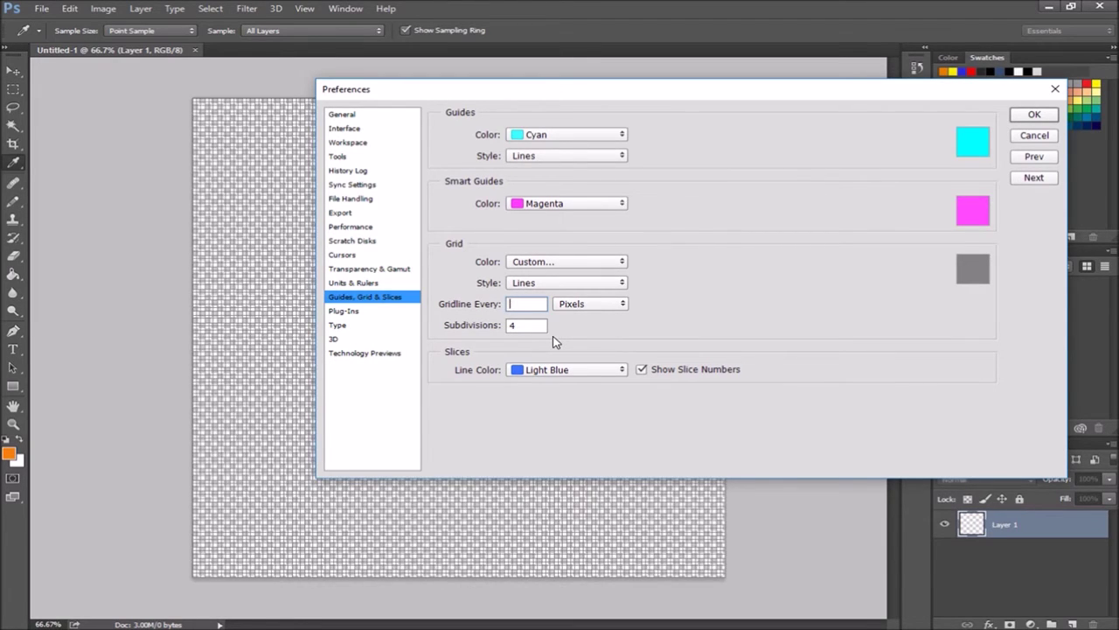
pyautogui.write('32')
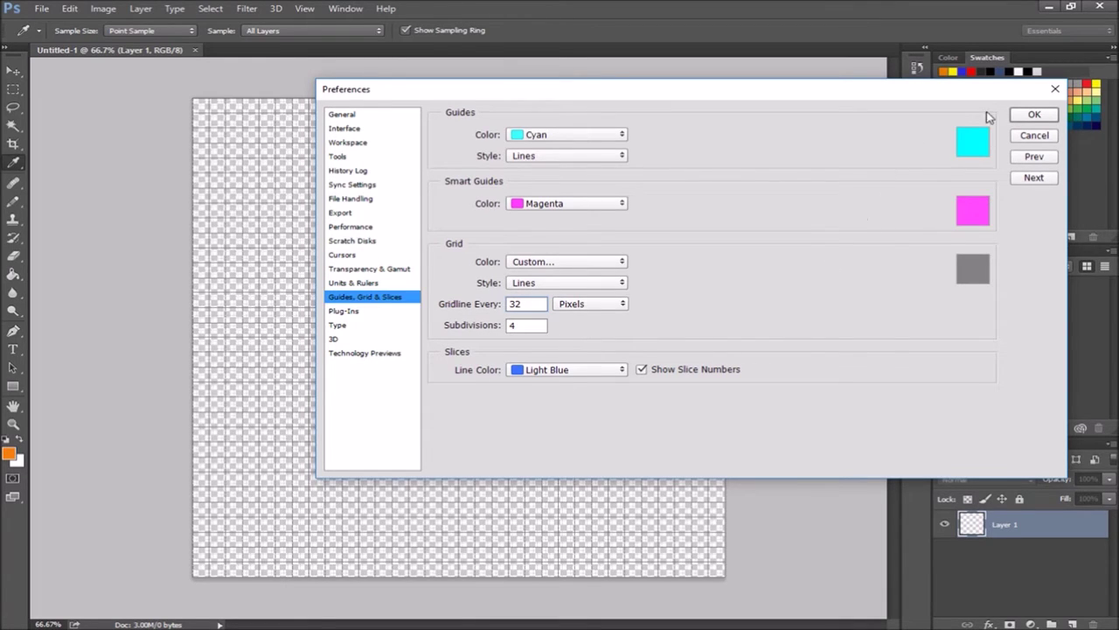
pyautogui.click(1031, 114)
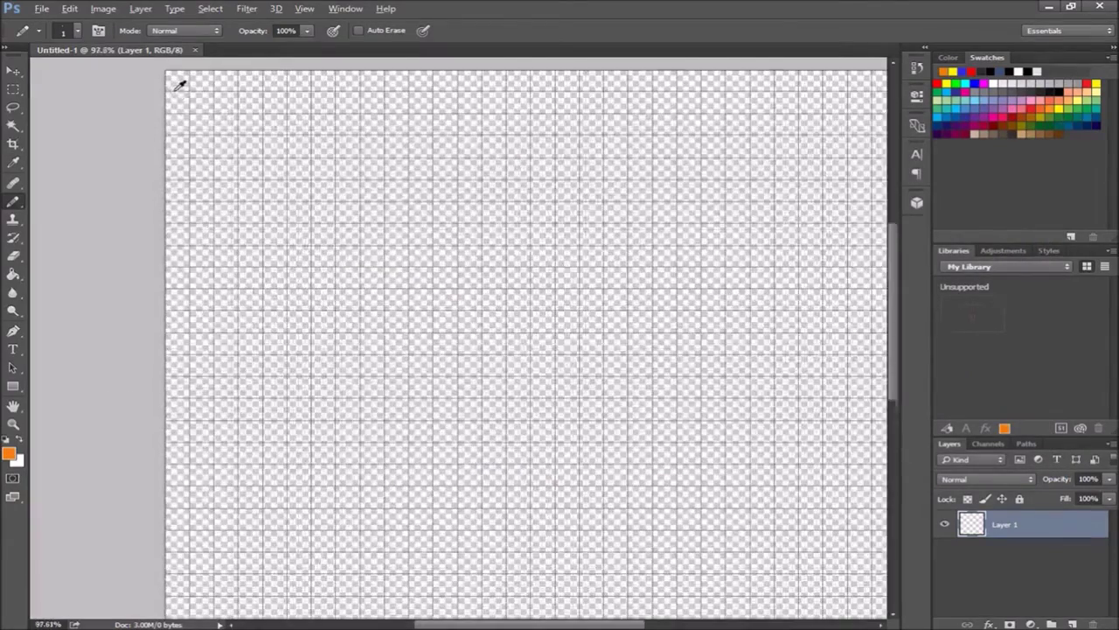
# Step: Zoom in on the canvas's top-left corner to about 1280%
pyautogui.scroll(10, 179, 84)
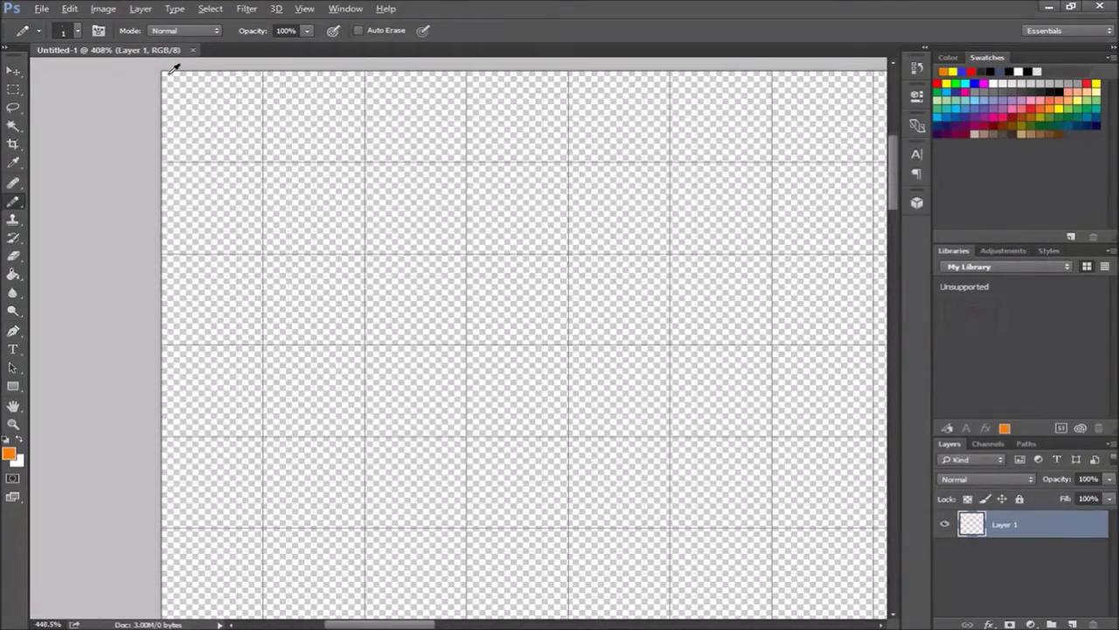
pyautogui.scroll(1, 174, 68)
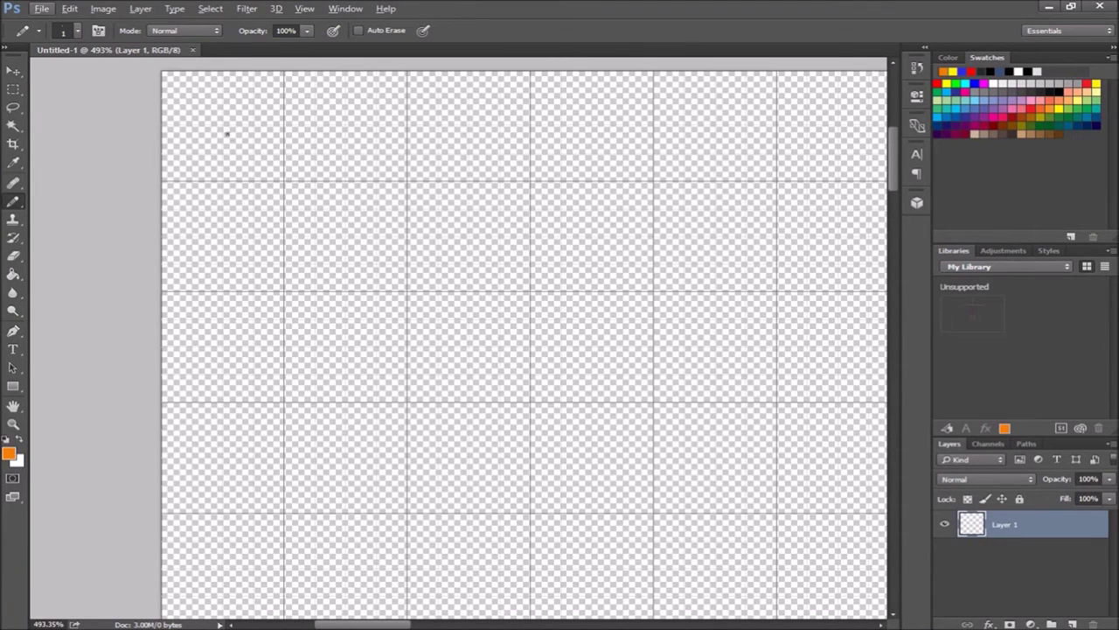
pyautogui.scroll(4, 222, 118)
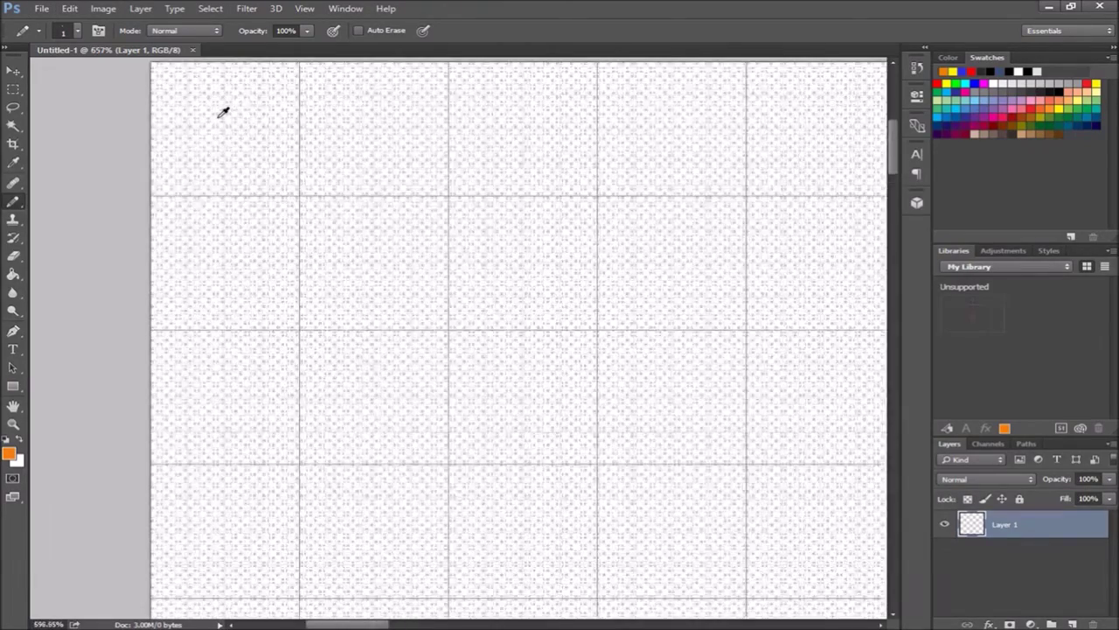
pyautogui.scroll(3, 242, 225)
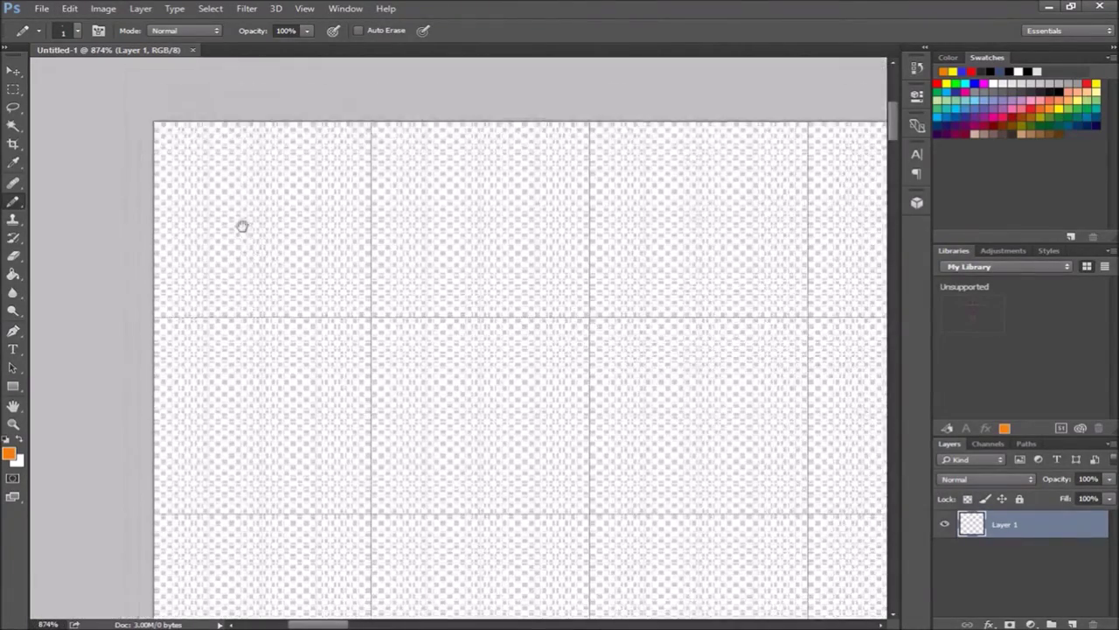
pyautogui.scroll(1, 271, 240)
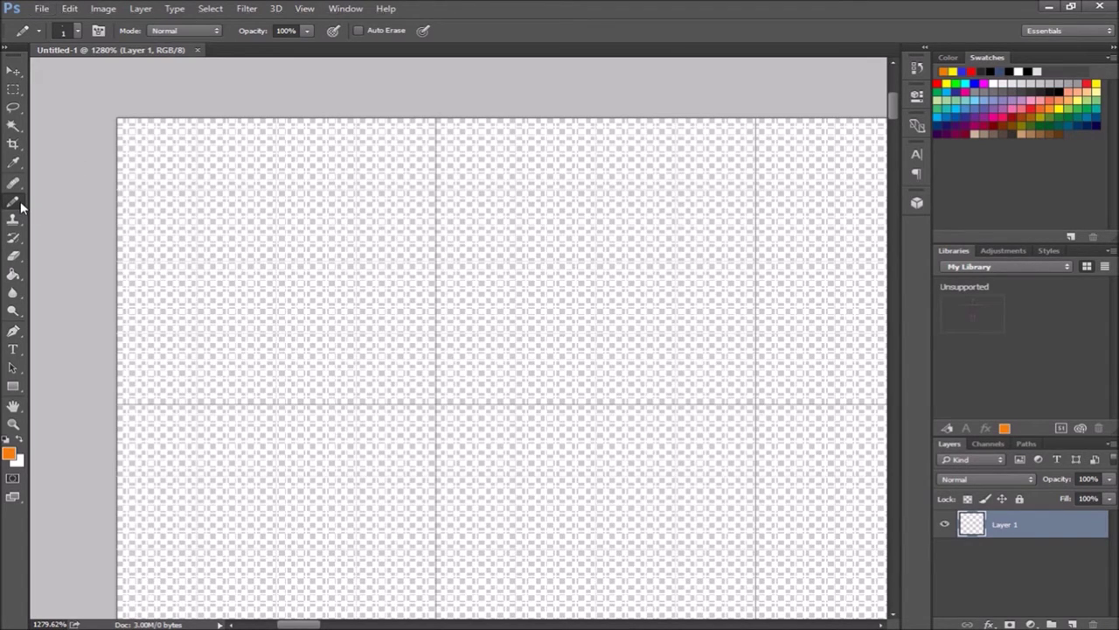
# Step: Confirm the pencil is 1 px and set the foreground colour to bright blue #0012f9
pyautogui.click(78, 31)
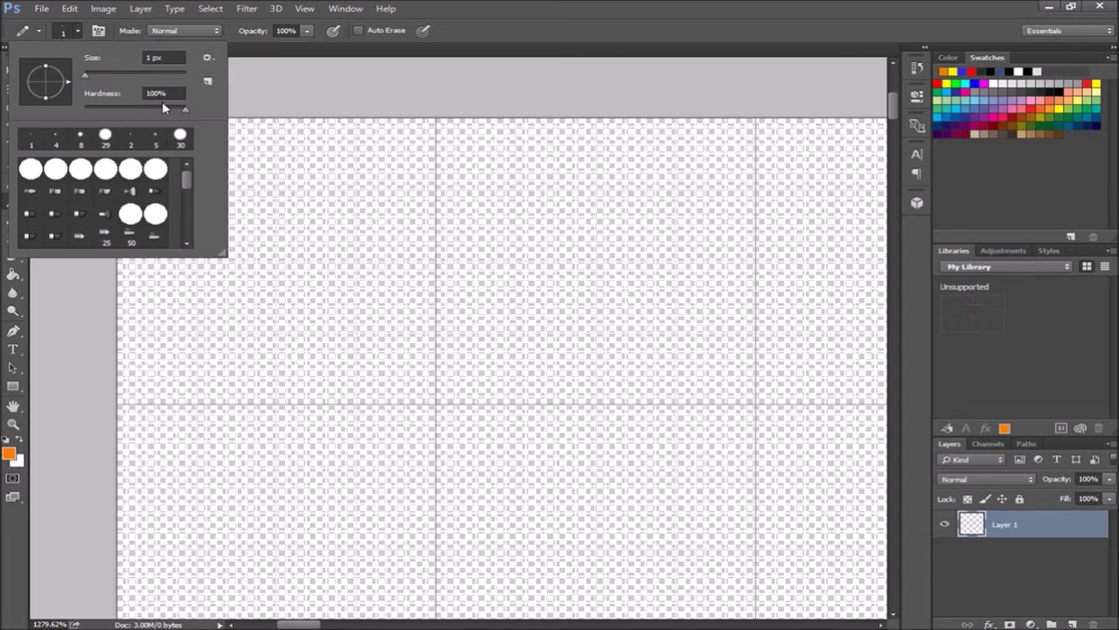
pyautogui.click(79, 31)
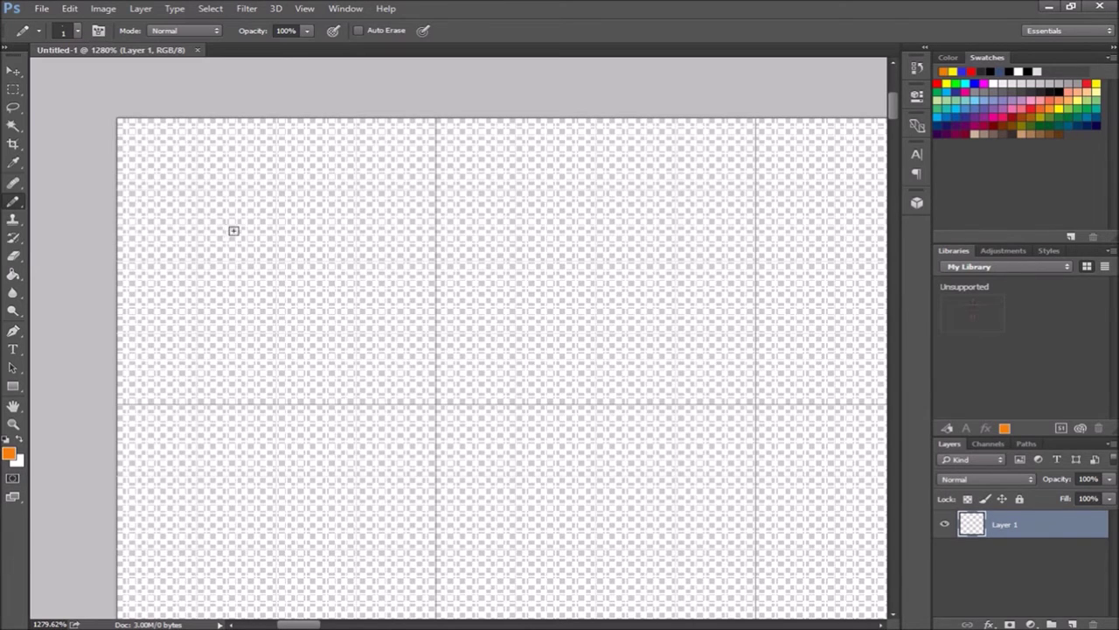
pyautogui.click(10, 452)
pyautogui.moveTo(777, 234); pyautogui.dragTo(777, 179)
pyautogui.moveTo(721, 132); pyautogui.dragTo(831, 125)
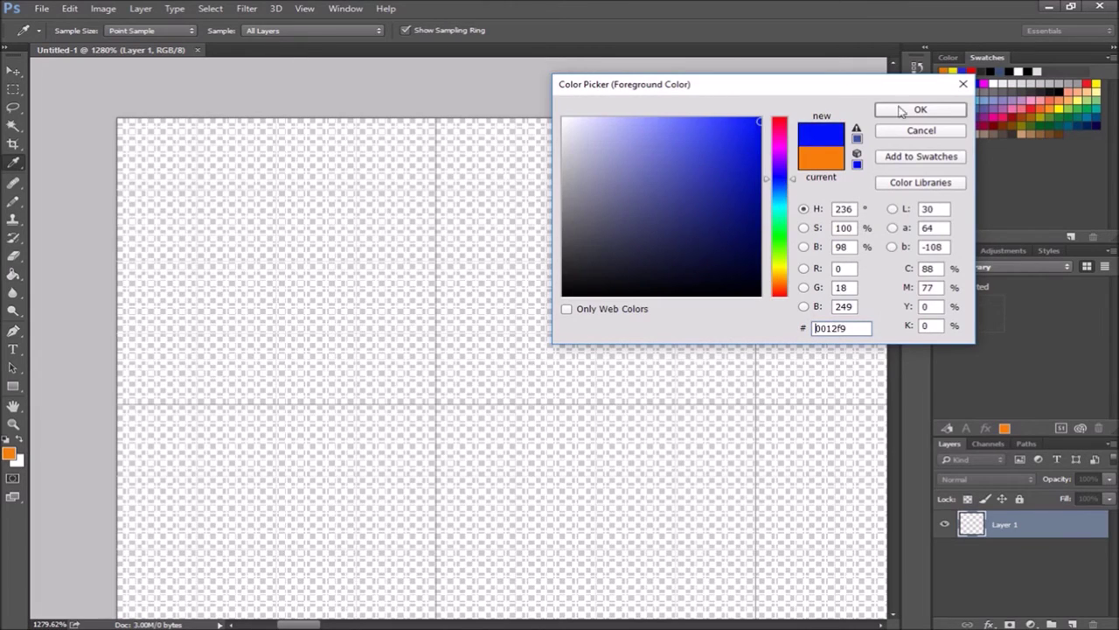
pyautogui.click(935, 110)
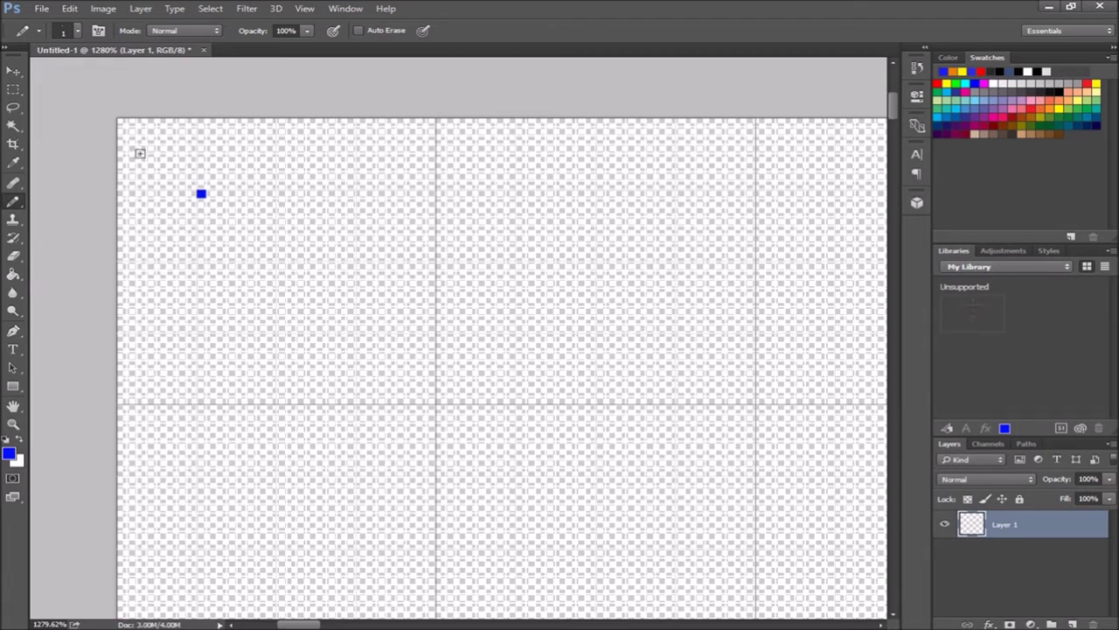
# Step: Draw a straight blue pixel line along the canvas's top row to the first grid line
pyautogui.keyDown('shift'); pyautogui.click(429, 120); pyautogui.keyUp('shift')
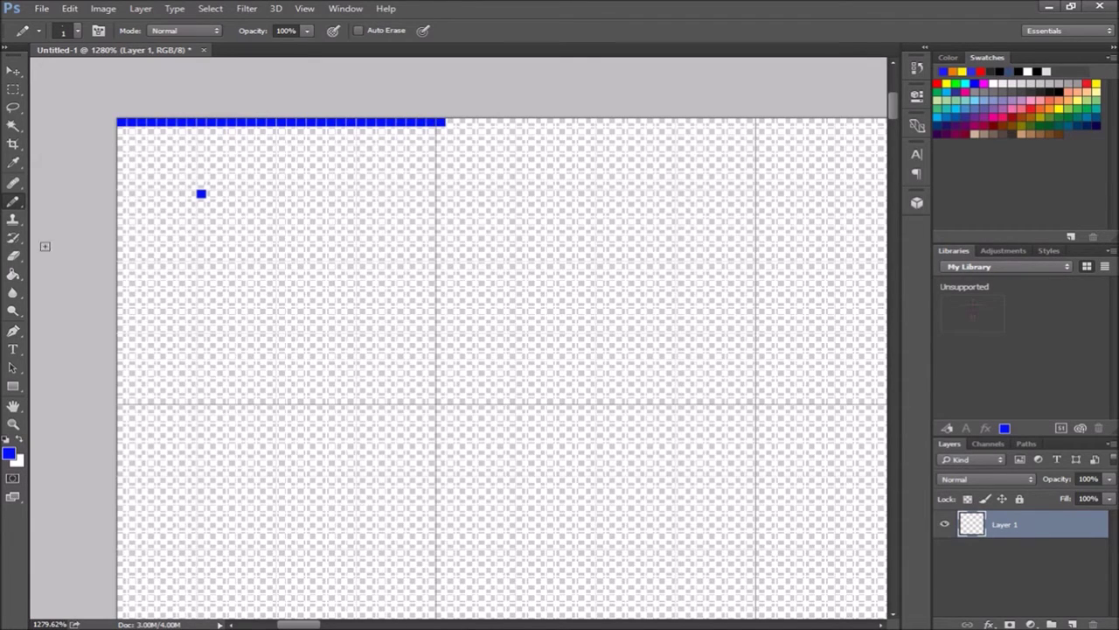
pyautogui.click(16, 256)
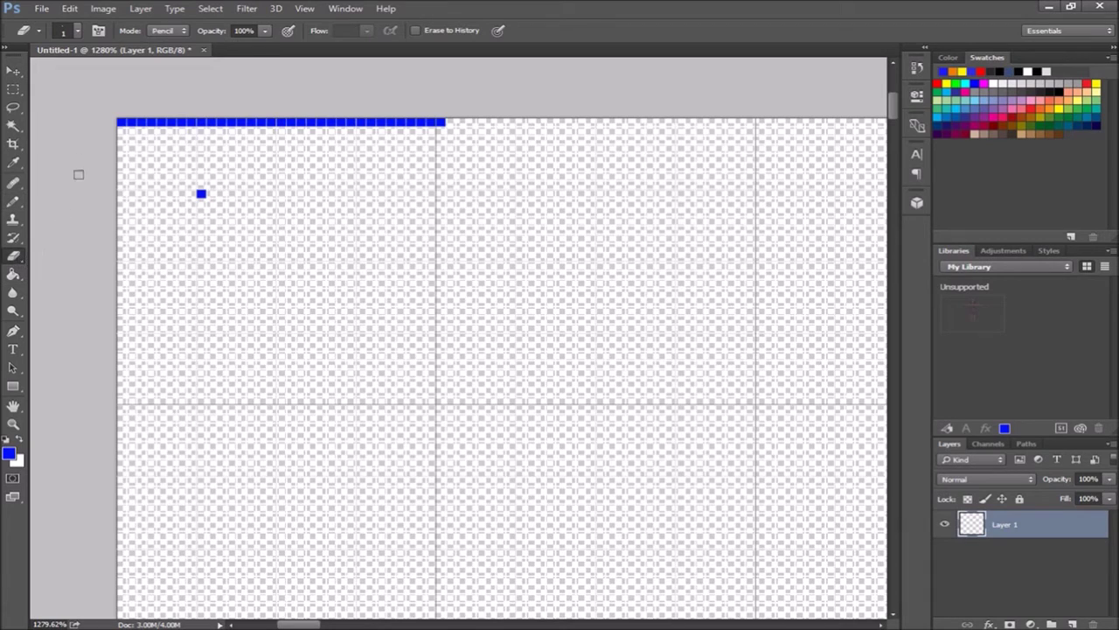
# Step: Erase the blue top line and the lone blue pixel, leaving Layer 1 blank
pyautogui.click(77, 32)
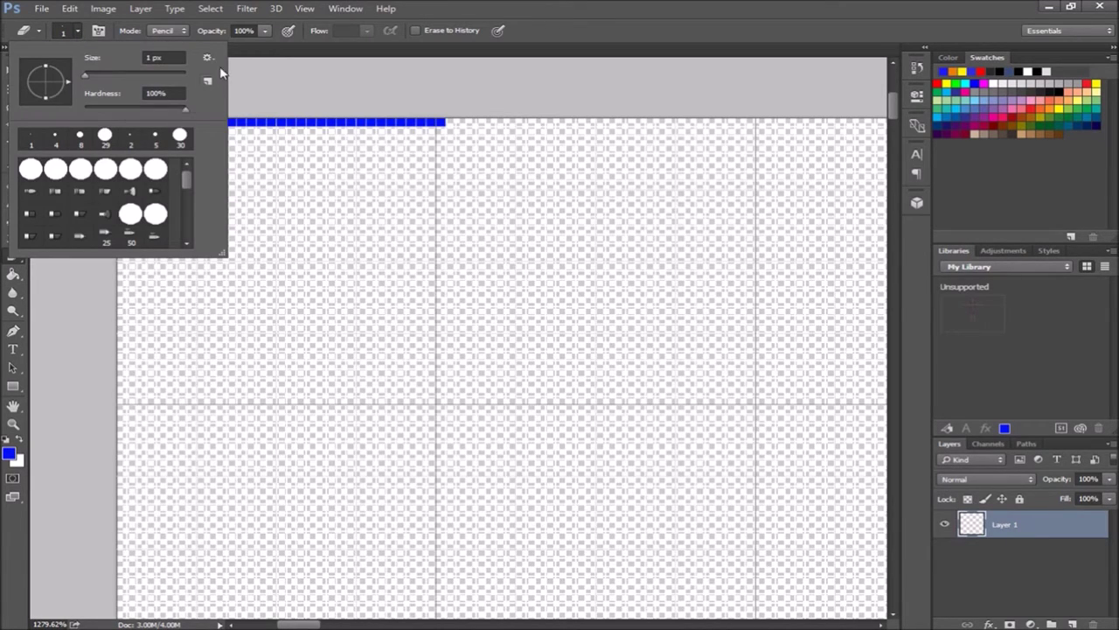
pyautogui.click(78, 31)
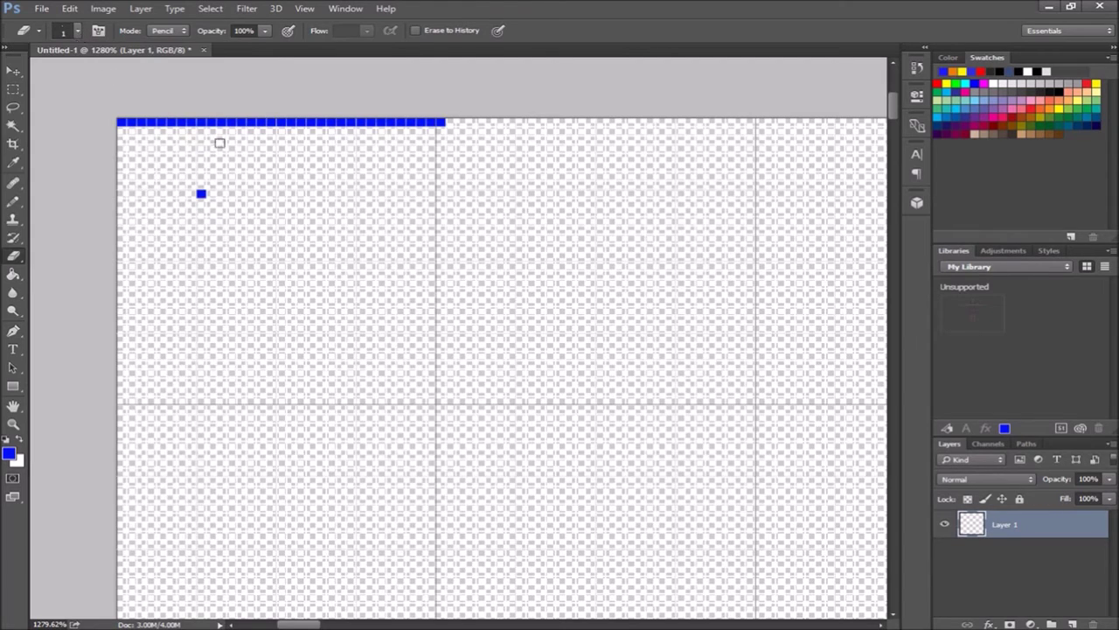
pyautogui.click(441, 121)
pyautogui.click(201, 193)
pyautogui.moveTo(183, 123); pyautogui.dragTo(415, 123)
pyautogui.click(426, 122)
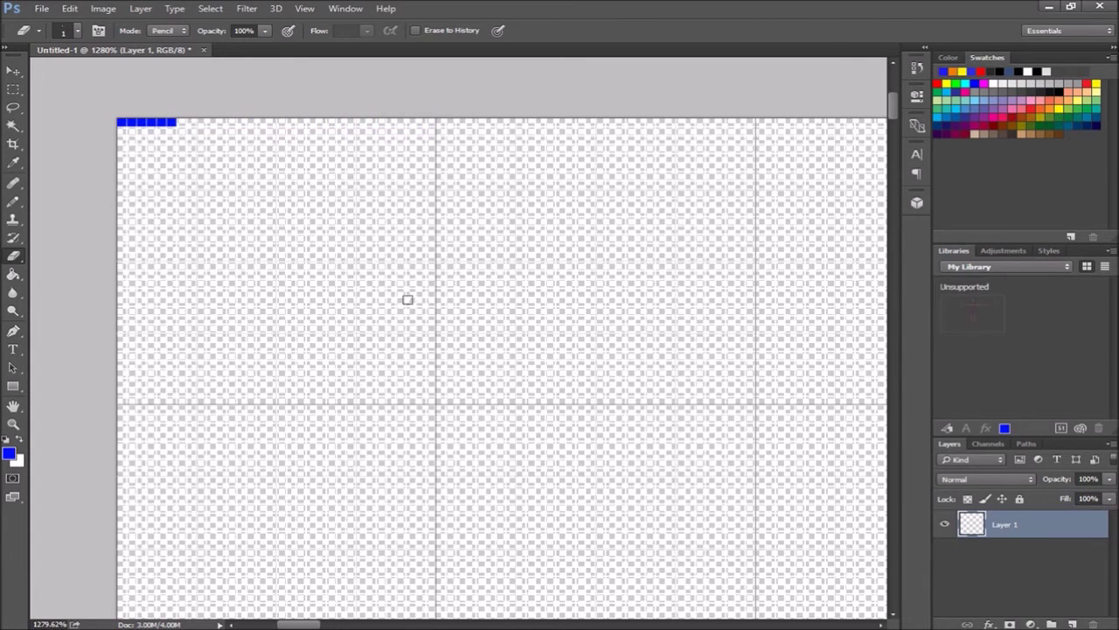
pyautogui.moveTo(210, 125); pyautogui.dragTo(128, 122)
pyautogui.click(122, 123)
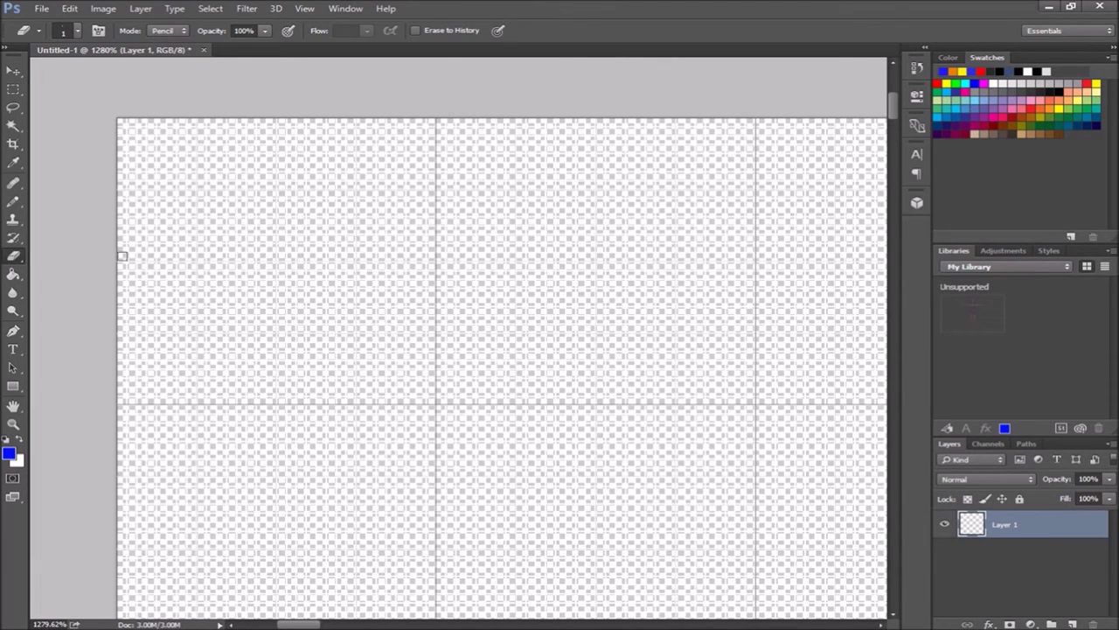
pyautogui.click(13, 89)
# Step: Fill a small rectangular selection near the top-left with blue, then deselect it
pyautogui.moveTo(177, 189)
pyautogui.mouseDown()
pyautogui.moveTo(201, 194)
pyautogui.moveTo(216, 216)
pyautogui.mouseUp()
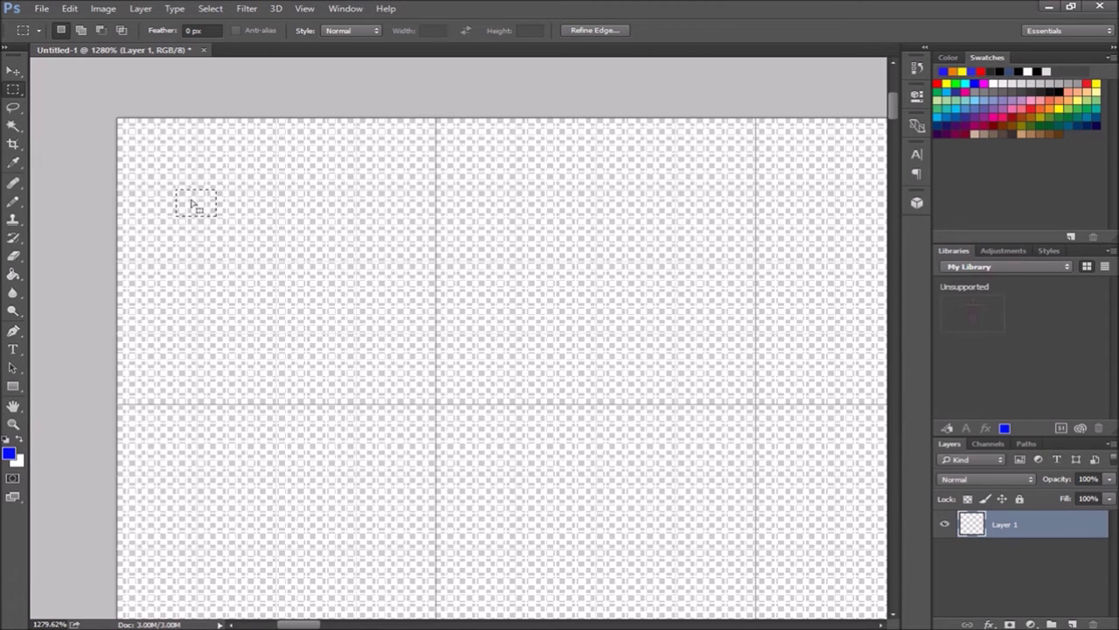
pyautogui.click(14, 274)
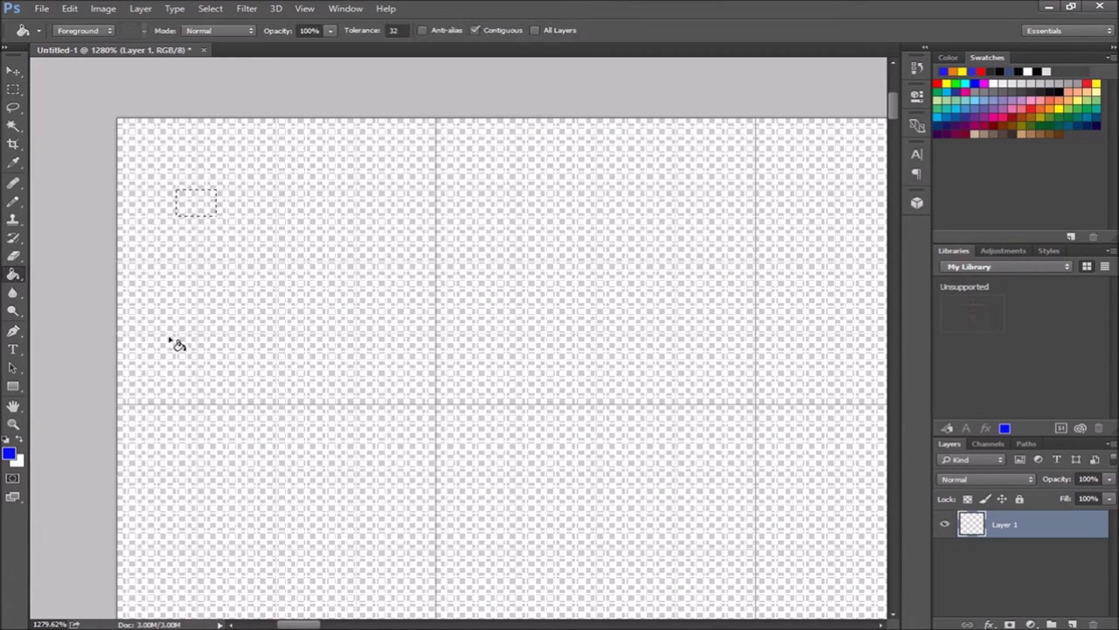
pyautogui.click(200, 211)
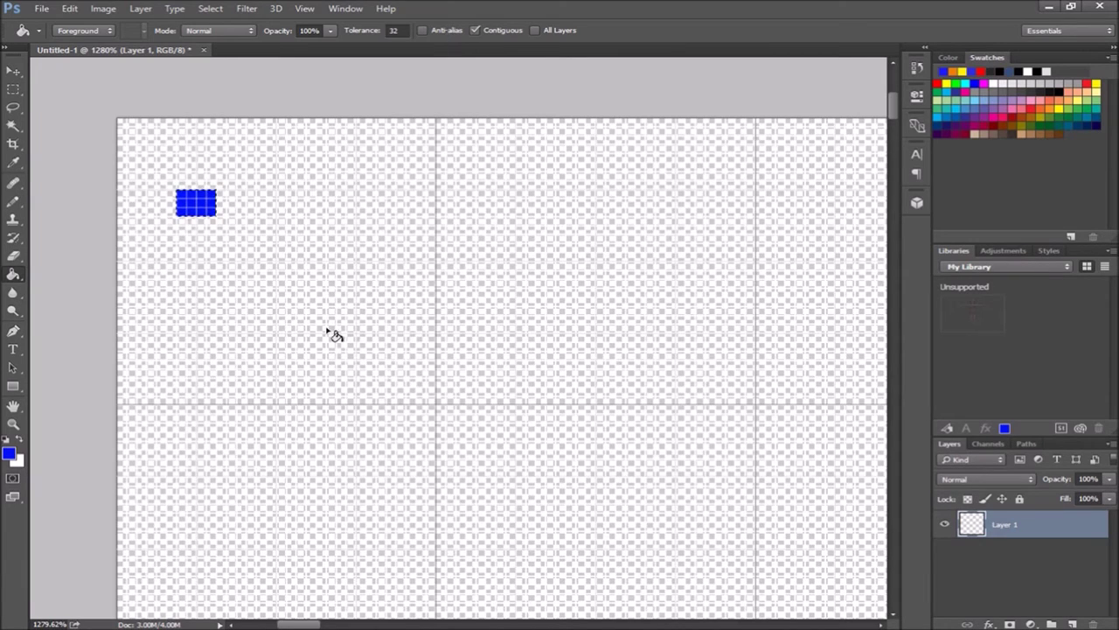
pyautogui.hotkey('ctrl', 'd')
# Step: Save the image as a PNG file named 'Practice'
pyautogui.click(41, 12)
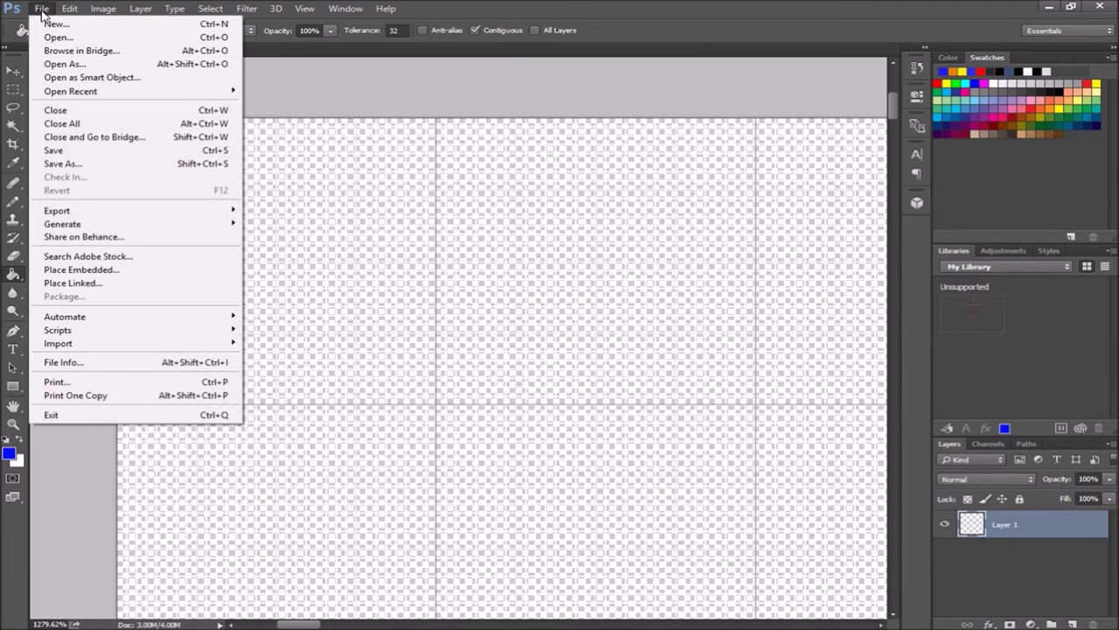
pyautogui.click(63, 163)
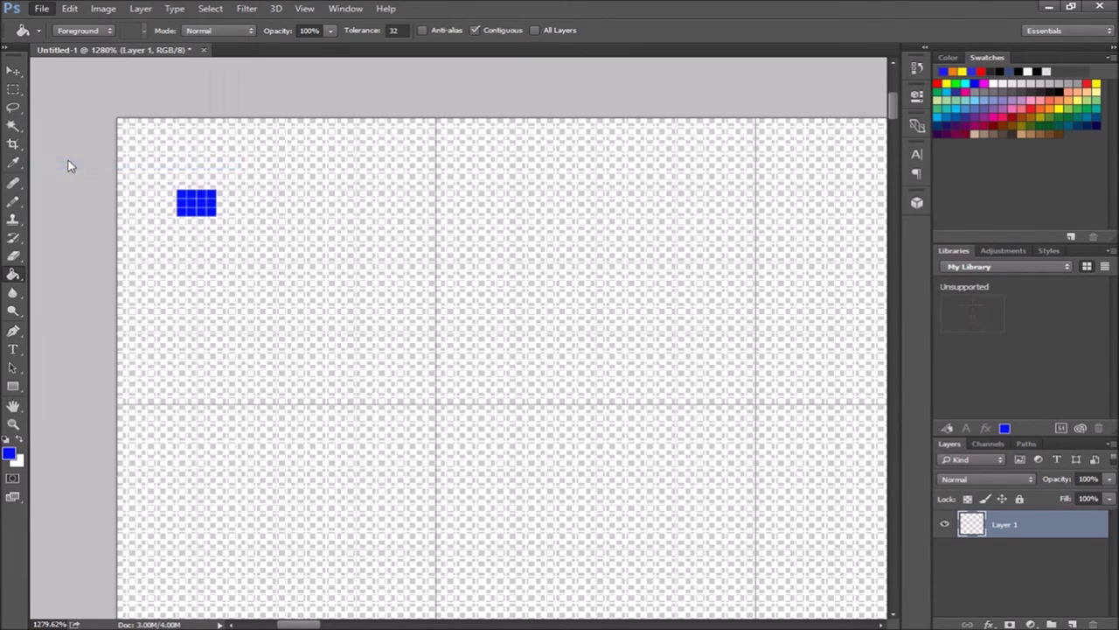
pyautogui.click(347, 408)
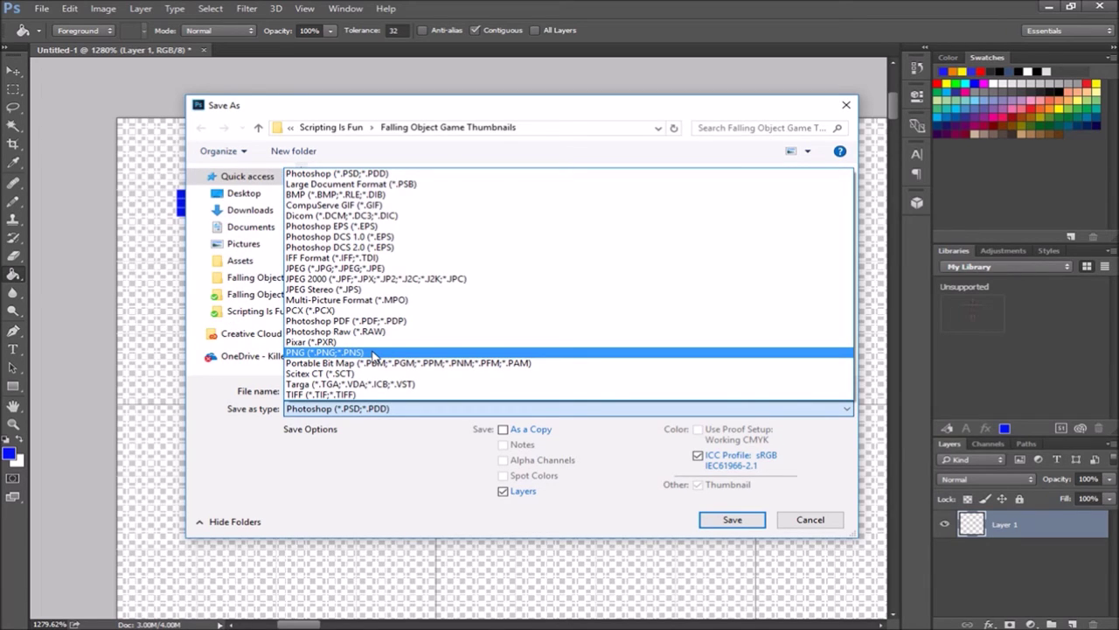
pyautogui.click(373, 353)
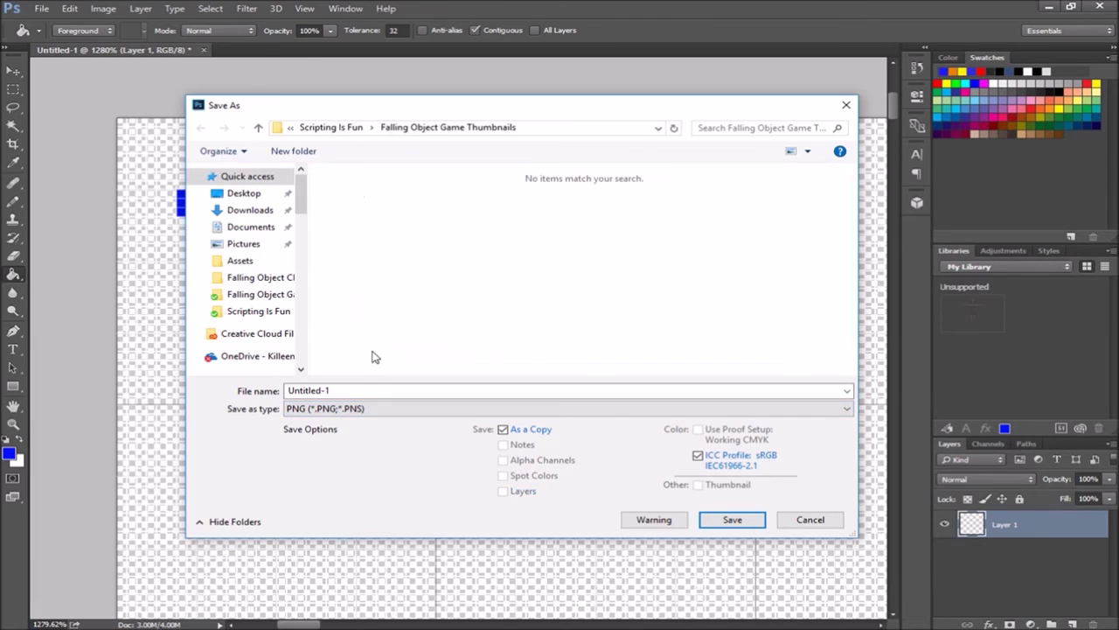
pyautogui.click(346, 390)
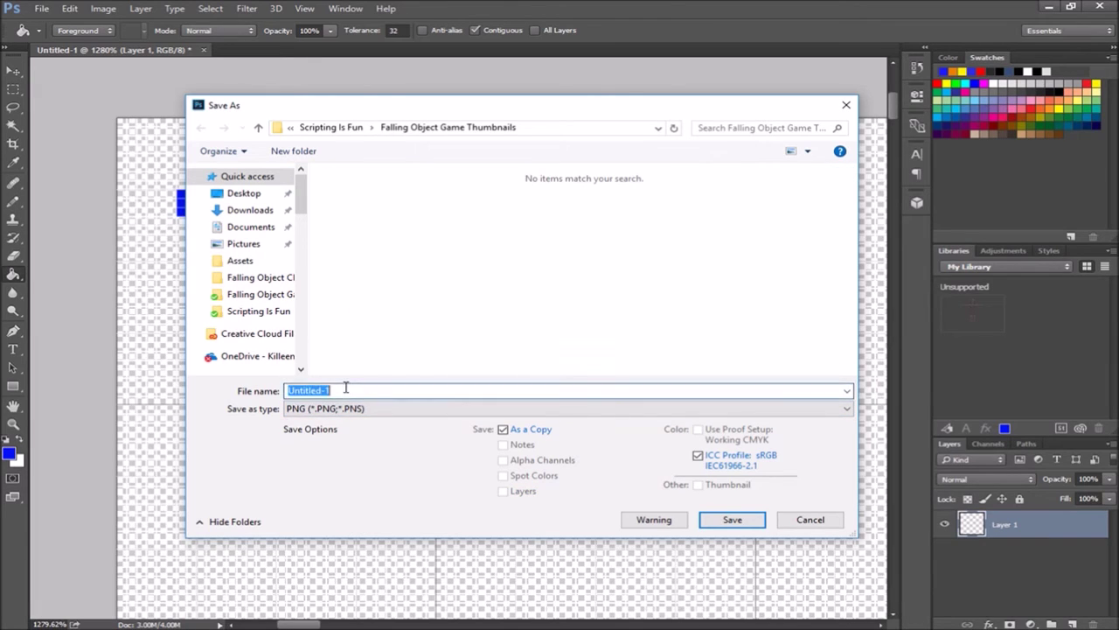
pyautogui.write('Practice')
pyautogui.click(743, 520)
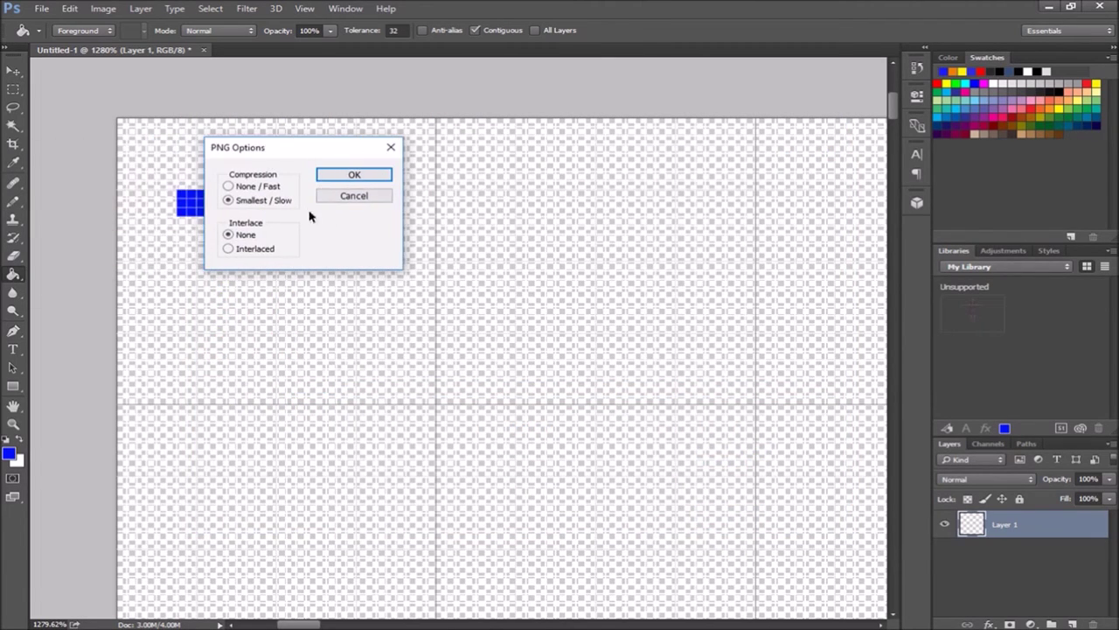
# Step: Accept Smallest / Slow compression with no interlace to finish writing the PNG
pyautogui.moveTo(295, 145); pyautogui.dragTo(436, 148)
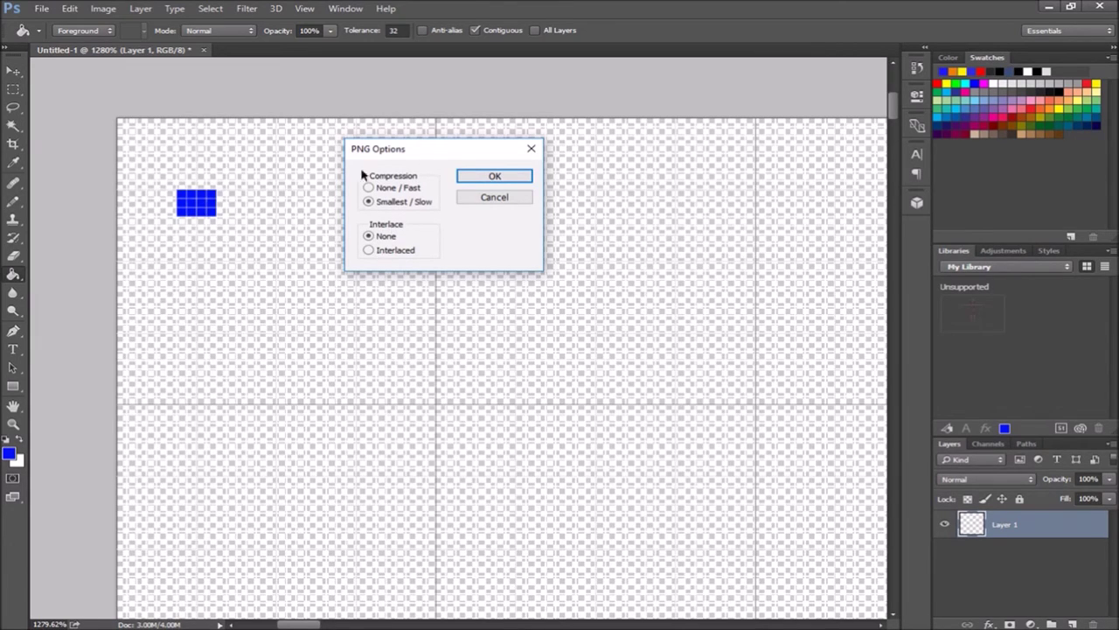
pyautogui.click(476, 179)
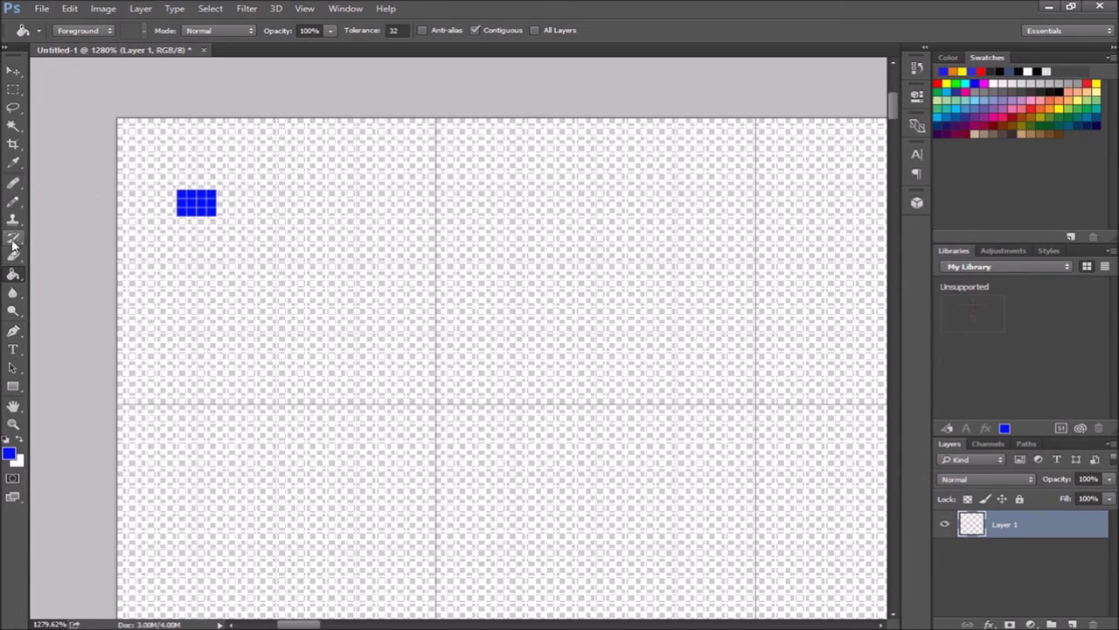
# Step: Paint soft-edged blue strokes across the canvas's upper middle with the Brush Tool
pyautogui.rightClick(14, 278)
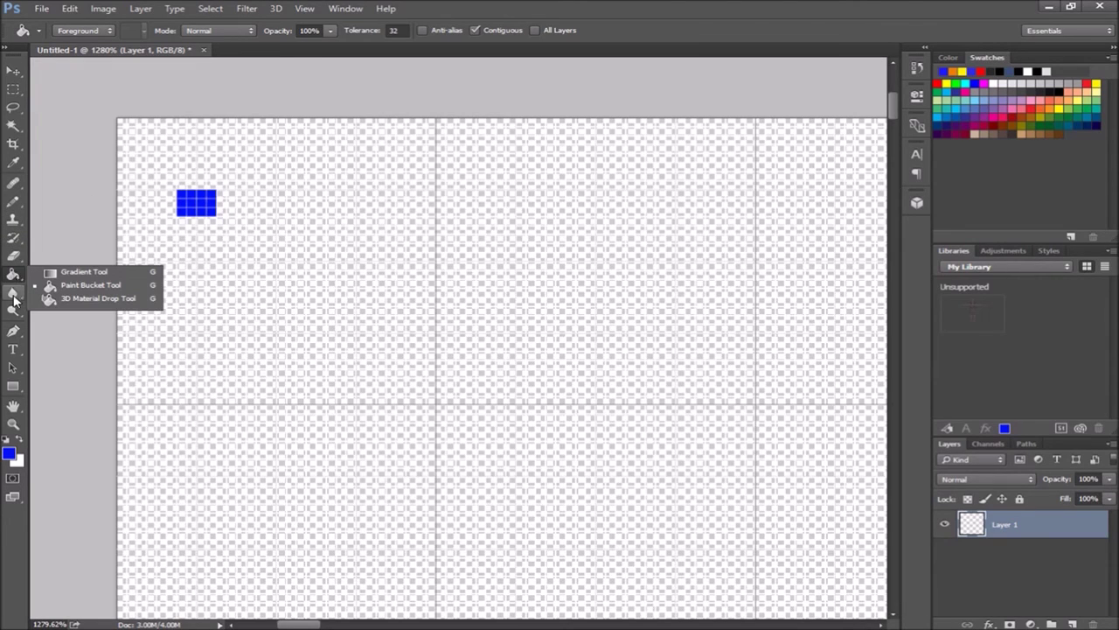
pyautogui.press('Escape')
pyautogui.moveTo(15, 206); pyautogui.dragTo(51, 202)
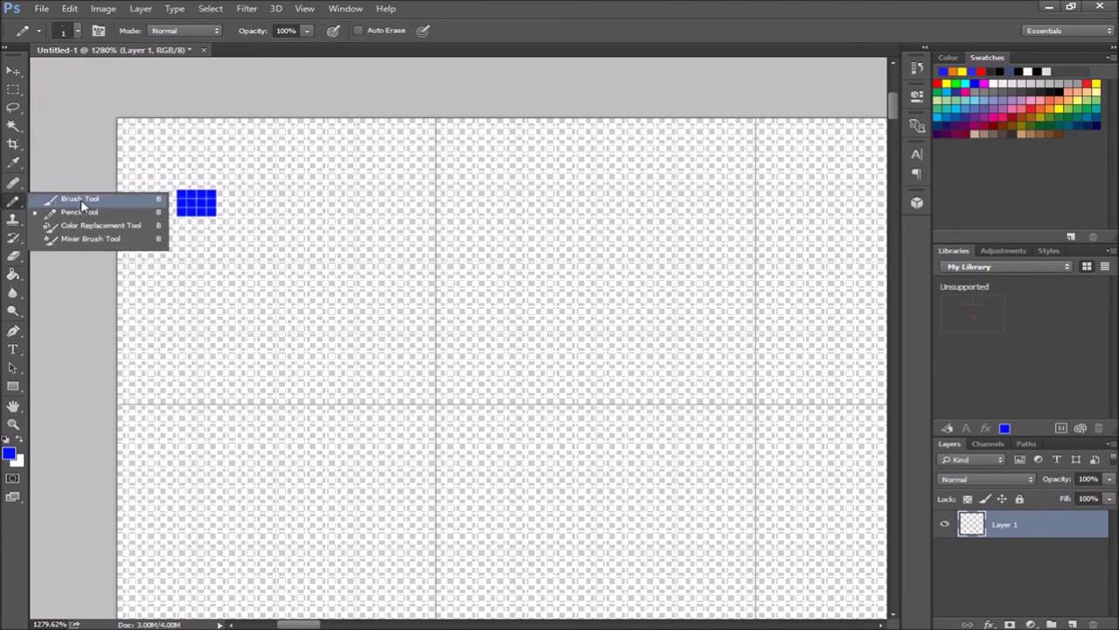
pyautogui.click(81, 199)
pyautogui.moveTo(530, 201)
pyautogui.mouseDown()
pyautogui.moveTo(588, 203)
pyautogui.moveTo(688, 286)
pyautogui.moveTo(567, 319)
pyautogui.moveTo(600, 342)
pyautogui.mouseUp()
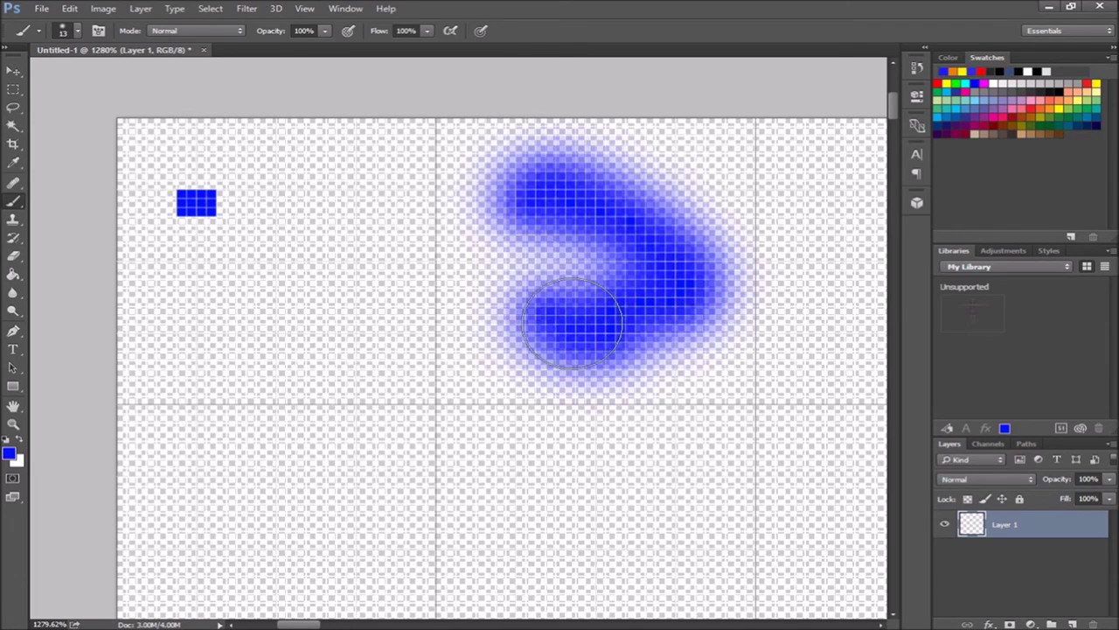
pyautogui.moveTo(569, 323)
pyautogui.mouseDown()
pyautogui.moveTo(584, 342)
pyautogui.moveTo(564, 332)
pyautogui.mouseUp()
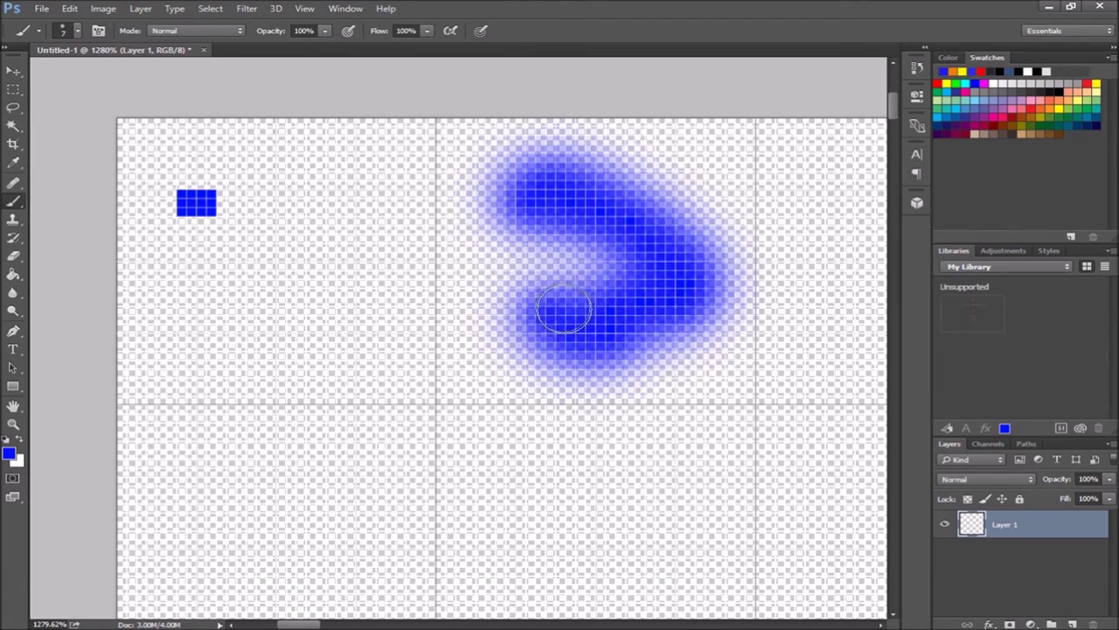
# Step: Paint a thin solid blue bar across the stroke with a 3 px brush
pyautogui.press('[')
pyautogui.moveTo(539, 265); pyautogui.dragTo(508, 265)
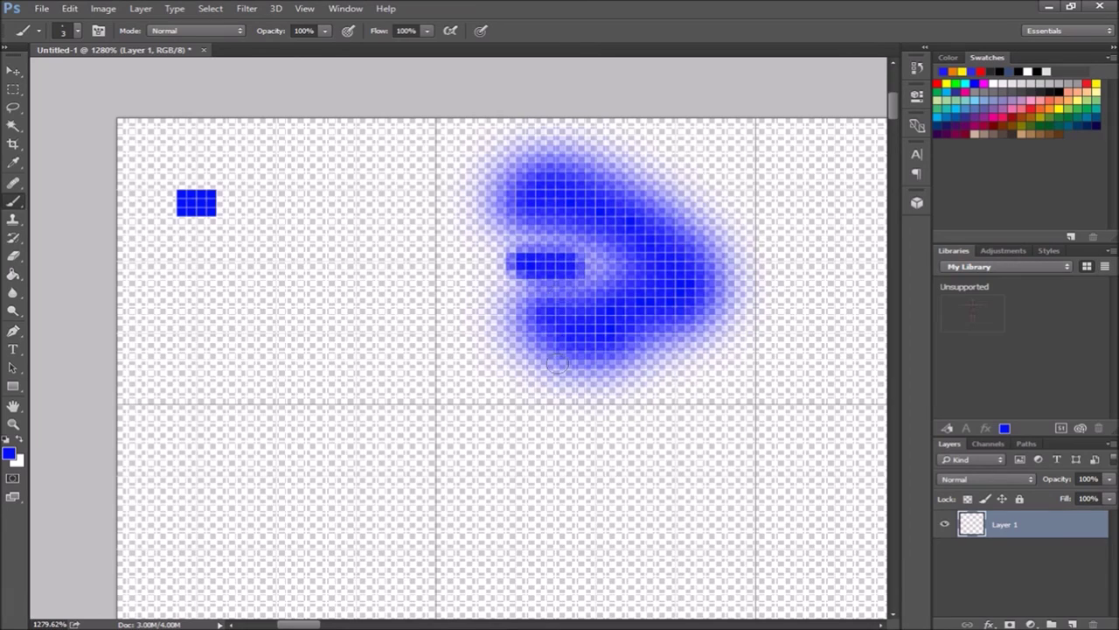
pyautogui.moveTo(584, 278)
pyautogui.mouseDown()
pyautogui.moveTo(561, 262)
pyautogui.moveTo(637, 269)
pyautogui.moveTo(575, 278)
pyautogui.mouseUp()
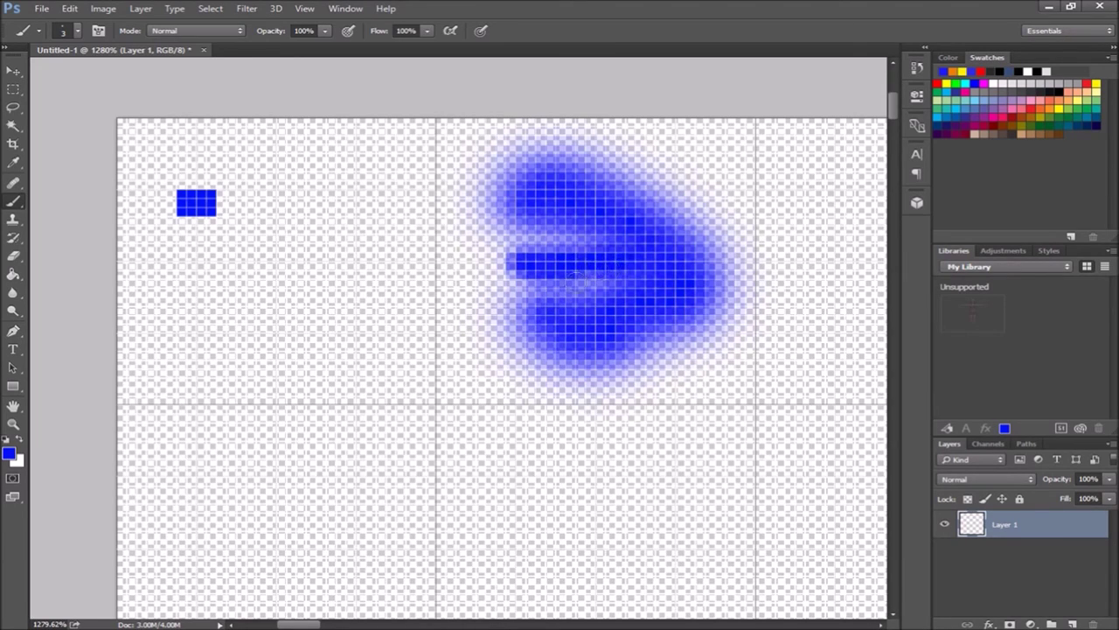